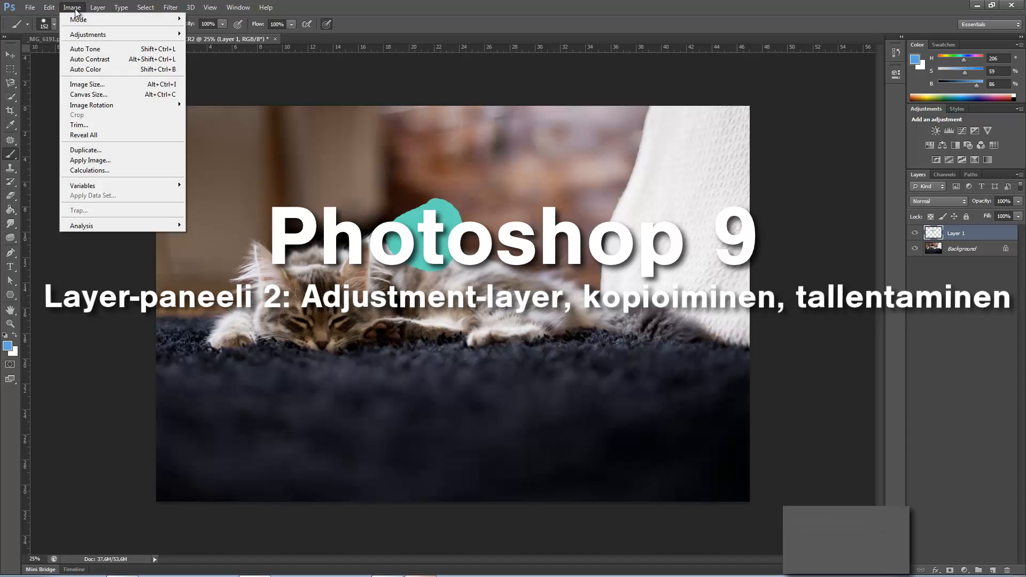
Step: Apply a Hue/Saturation adjustment directly to Layer 1 with the hue set to +44, turning the painted spot blue
mouse_move(172, 35)
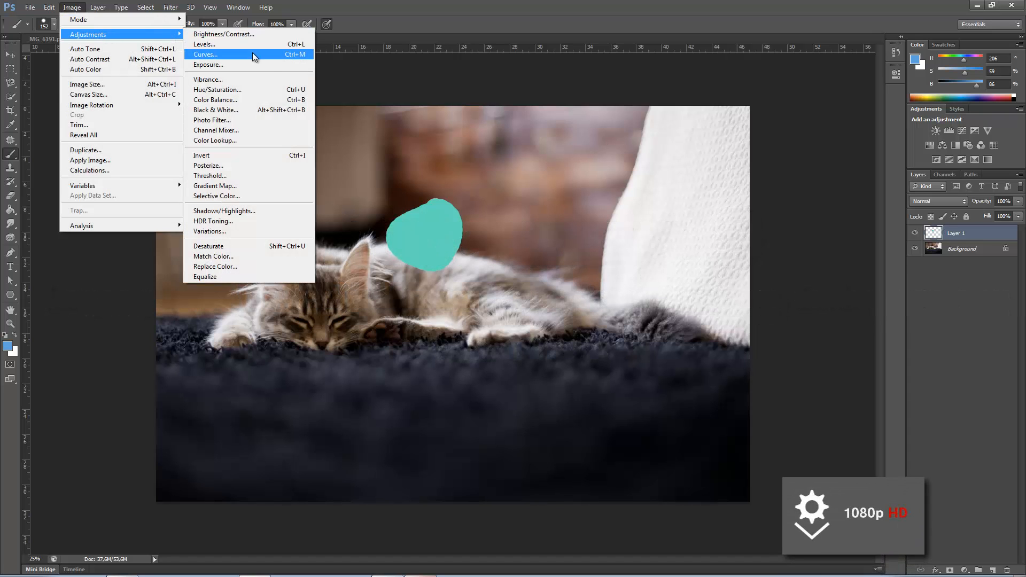
left_click(252, 89)
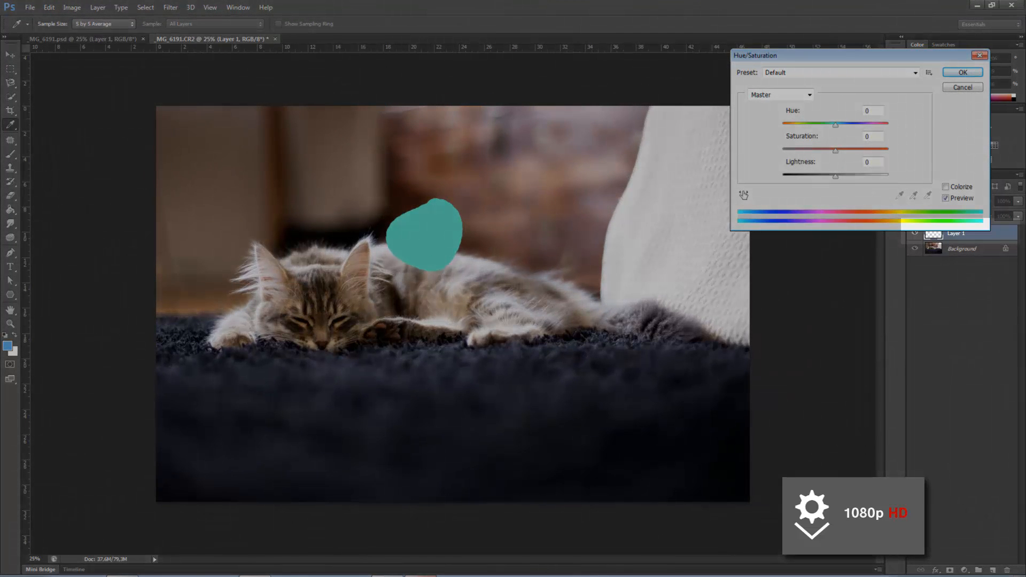
left_click_drag(794, 55, 668, 51)
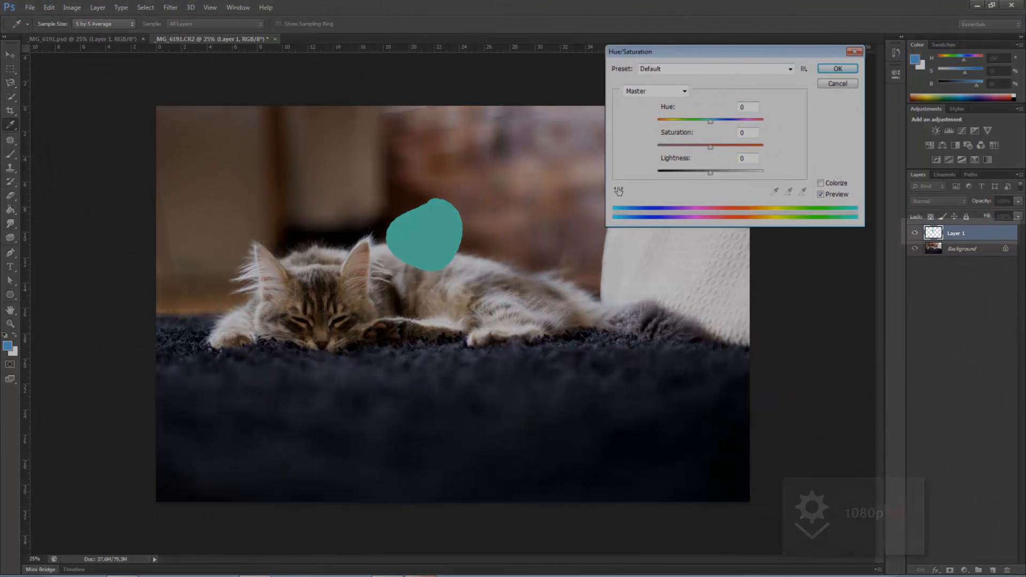
left_click_drag(713, 125, 733, 125)
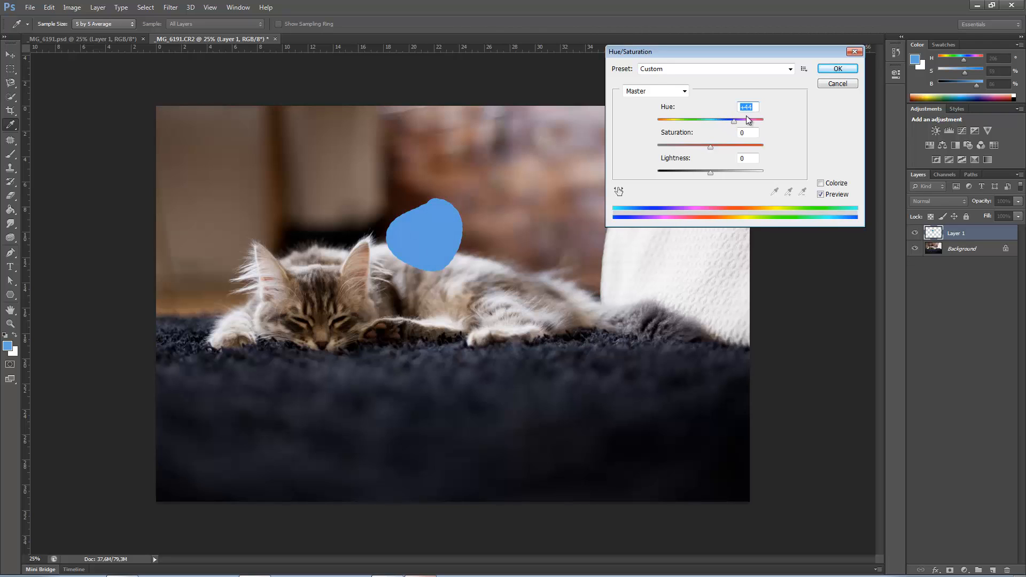
left_click(837, 68)
key("b")
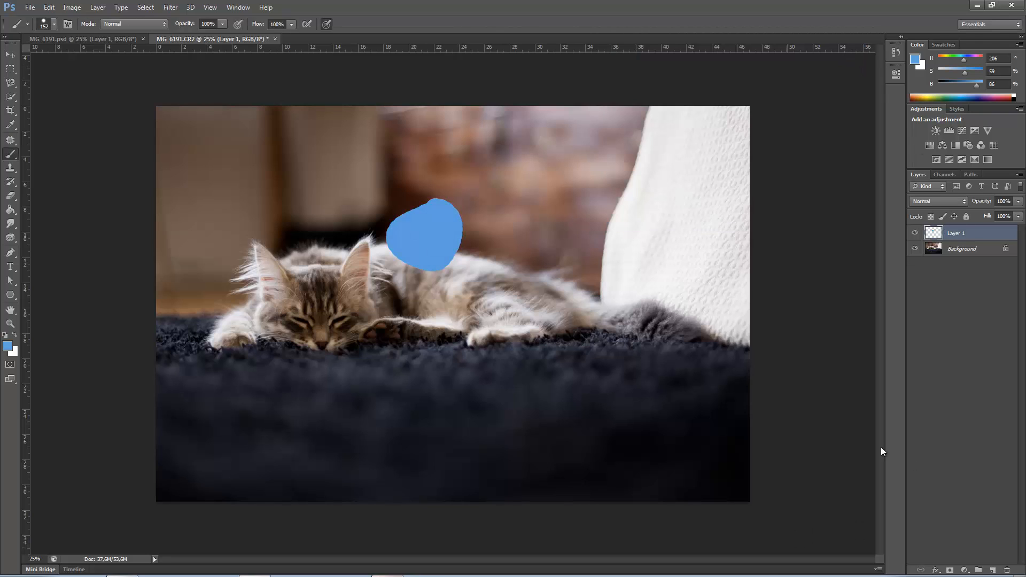
Step: Apply a Hue/Saturation adjustment directly to the Background layer with the hue set to -36
left_click(967, 251)
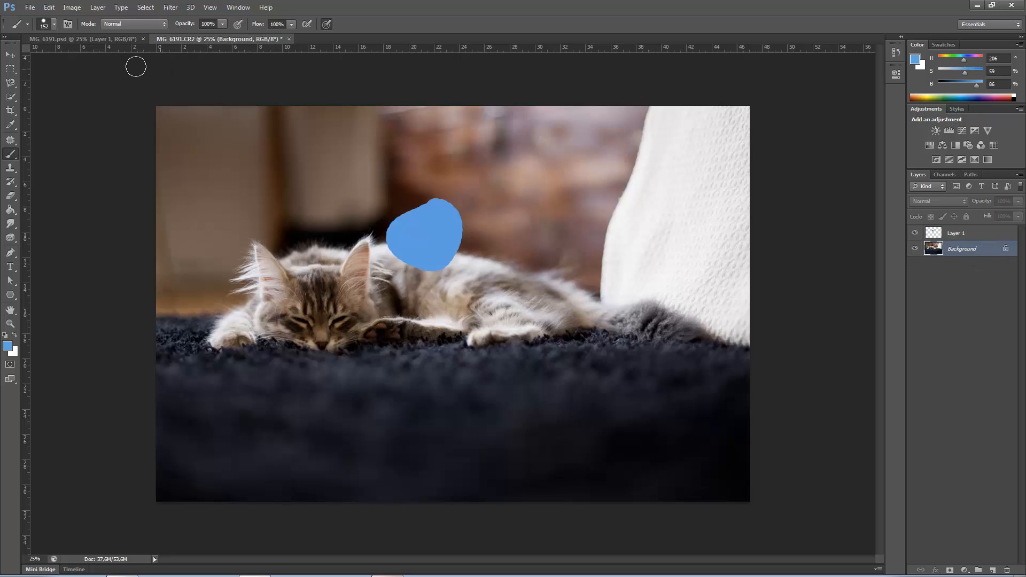
left_click(71, 7)
mouse_move(172, 40)
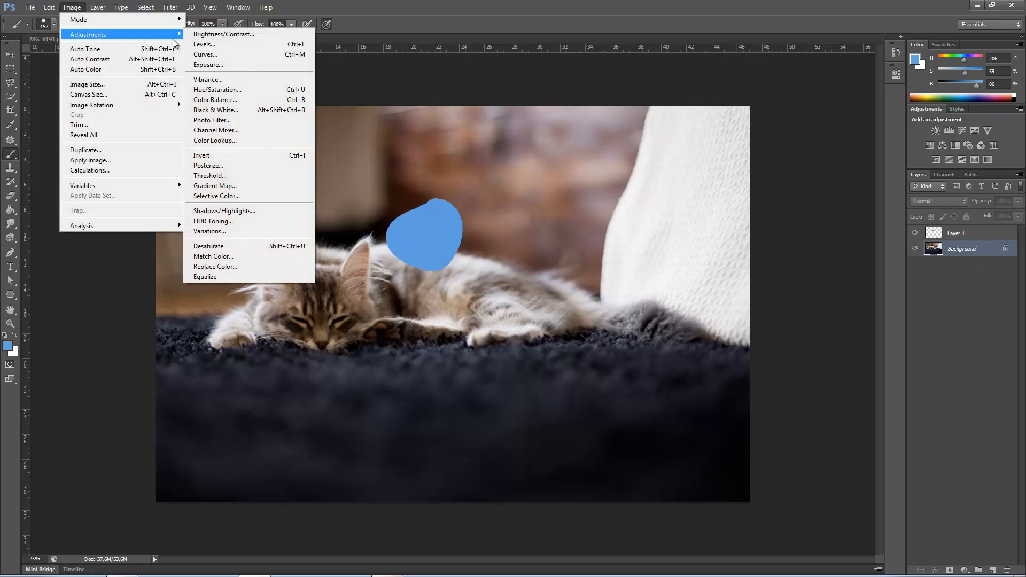
left_click(263, 92)
left_click_drag(711, 121, 690, 121)
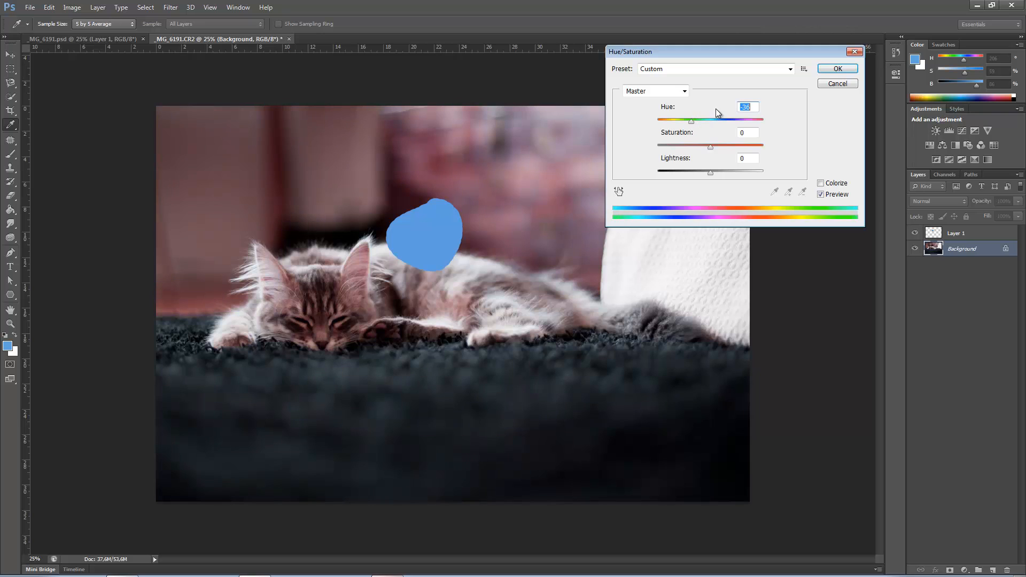
left_click(837, 69)
key("b")
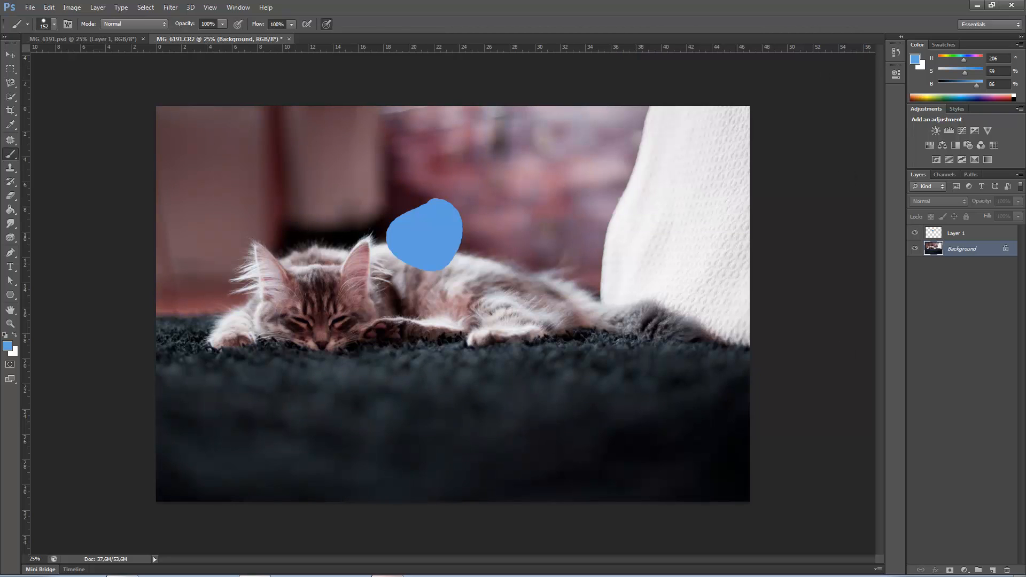
Step: Compare the last two history states and revert the image to the one before the Background hue change
left_click(894, 51)
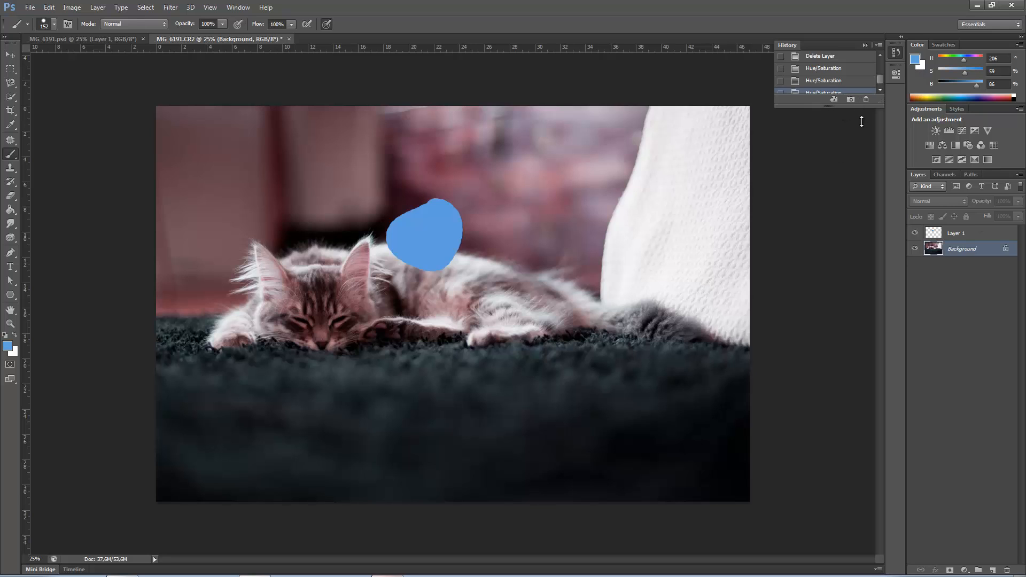
left_click_drag(861, 122, 854, 161)
left_click(835, 125)
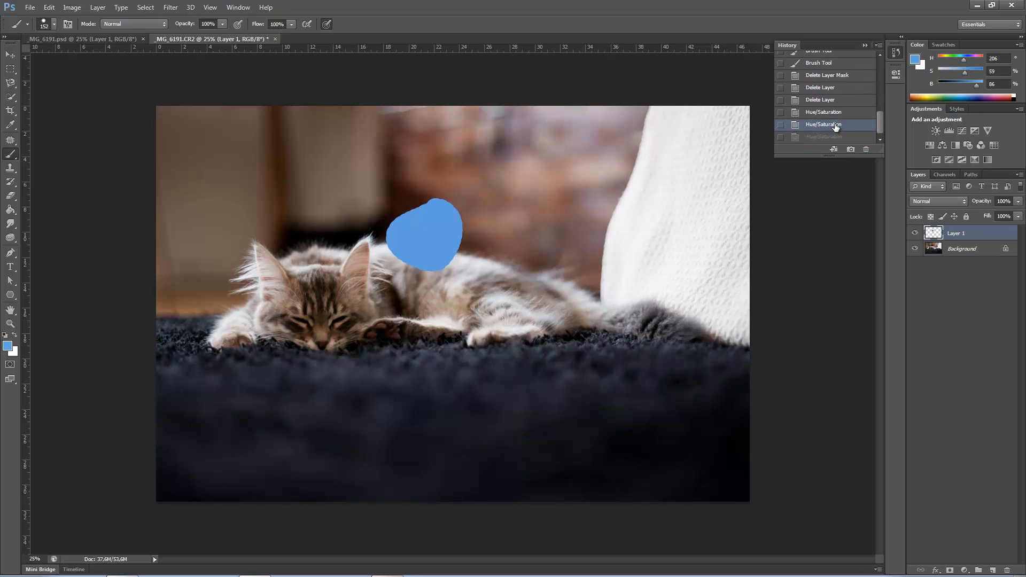
left_click(841, 140)
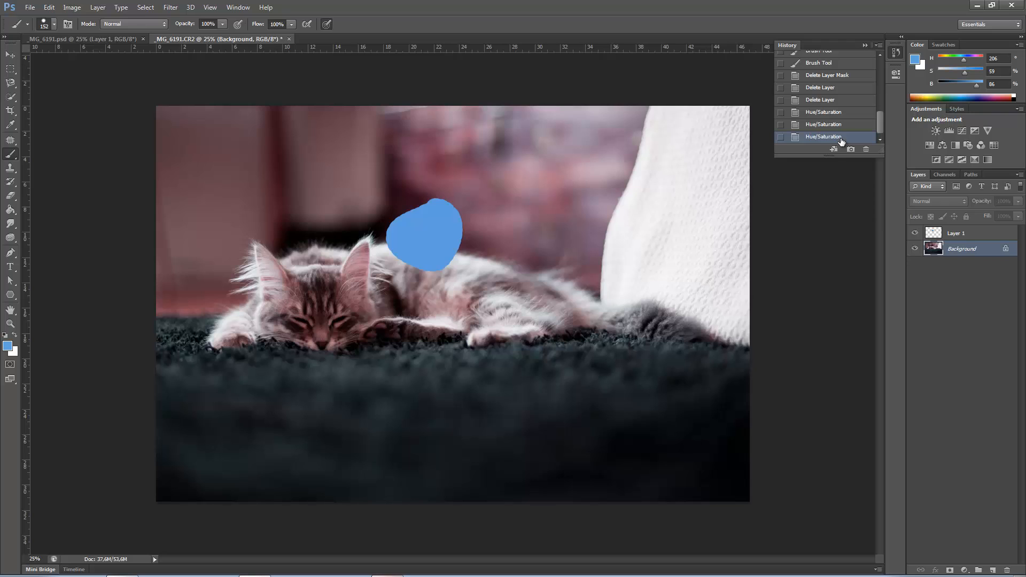
left_click(837, 125)
left_click(864, 45)
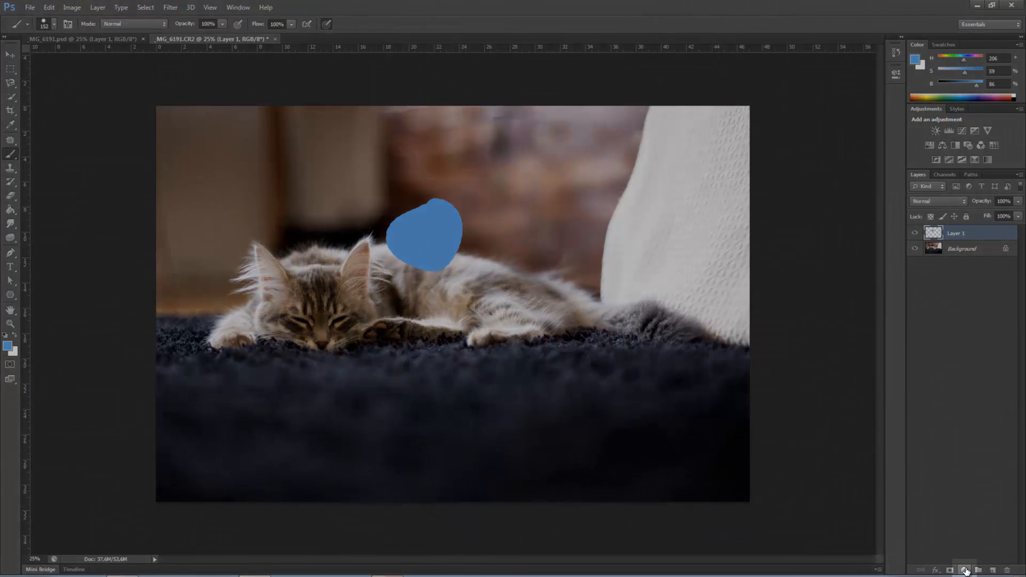
Step: Add a Curves adjustment layer above Layer 1 and pull the curve's midpoint down to darken the whole image
left_click(965, 570)
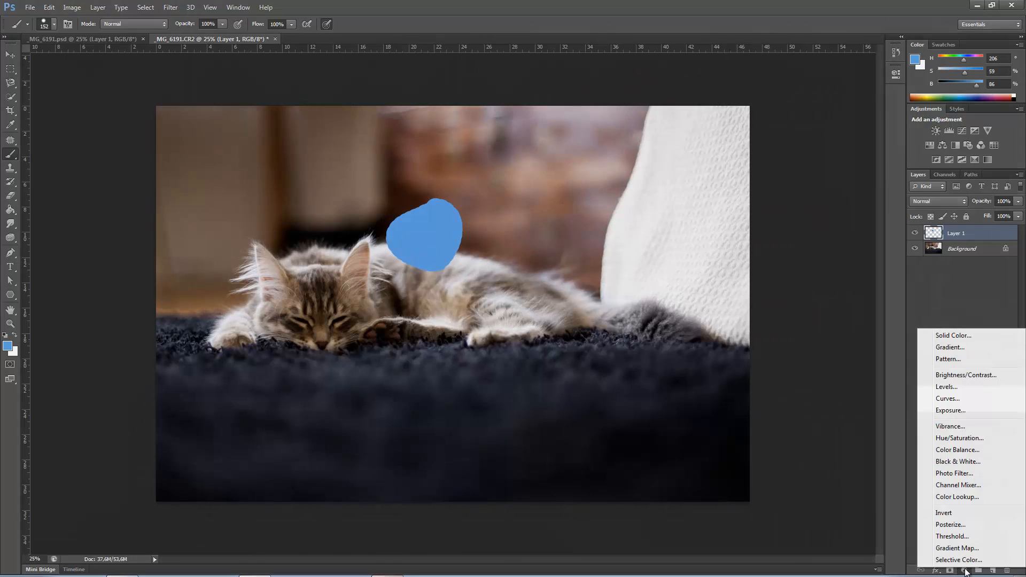
left_click(980, 397)
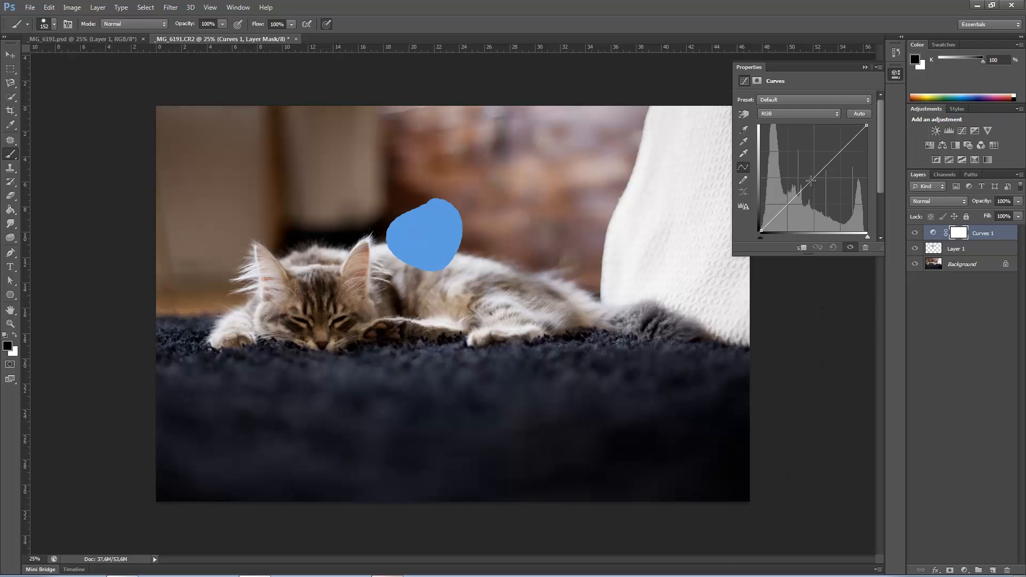
left_click(811, 183)
left_click_drag(811, 183, 820, 188)
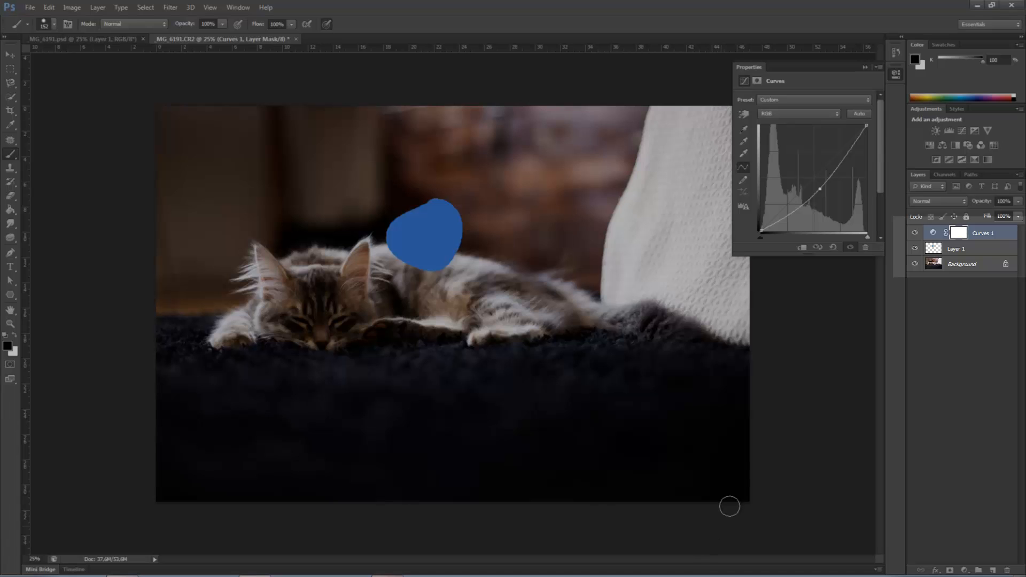
Step: Place the Curves layer beneath Layer 1 and raise its curve to brighten the photo, keeping layer opacity at 100%
left_click_drag(987, 234, 991, 253)
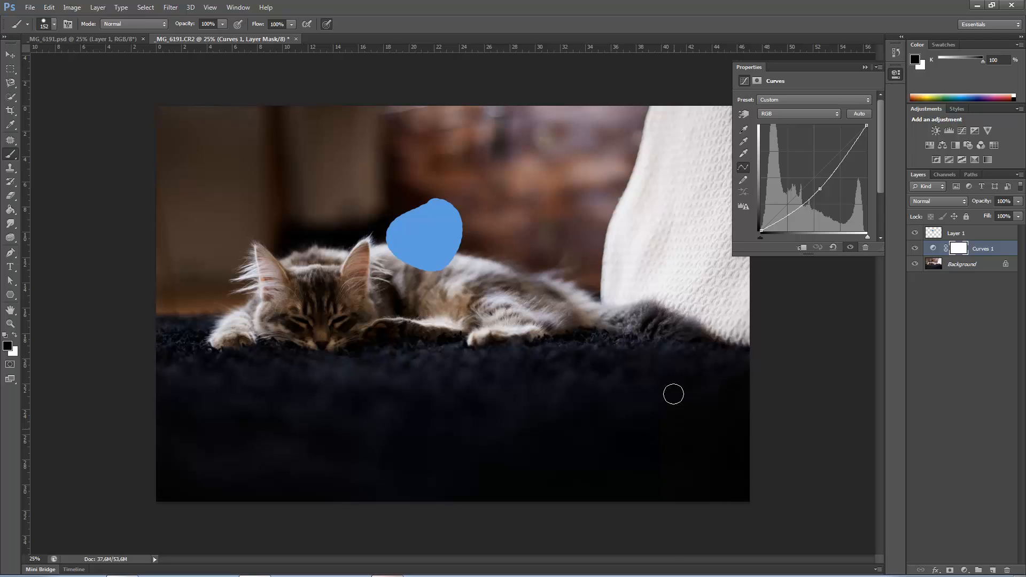
left_click_drag(819, 190, 802, 171)
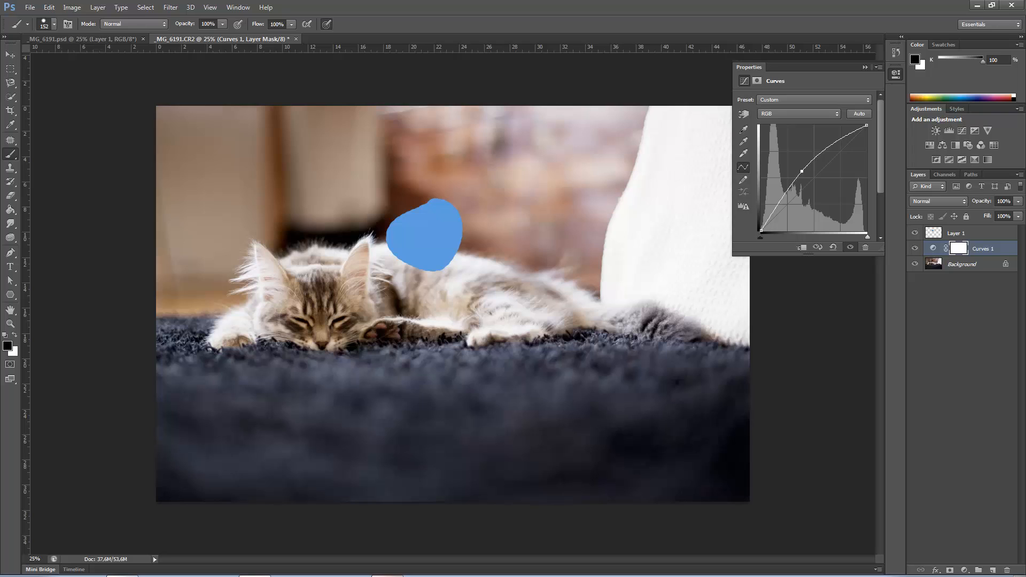
left_click(1018, 201)
left_click_drag(990, 212, 1018, 213)
Step: Paint a black brush stroke on the Curves layer's mask across the cat, and delete that adjustment layer
left_click(960, 249)
mouse_move(331, 228)
left_mouse_down()
mouse_move(323, 297)
mouse_move(349, 258)
mouse_move(330, 282)
mouse_move(374, 327)
mouse_move(355, 351)
mouse_move(377, 345)
mouse_move(412, 382)
left_mouse_up()
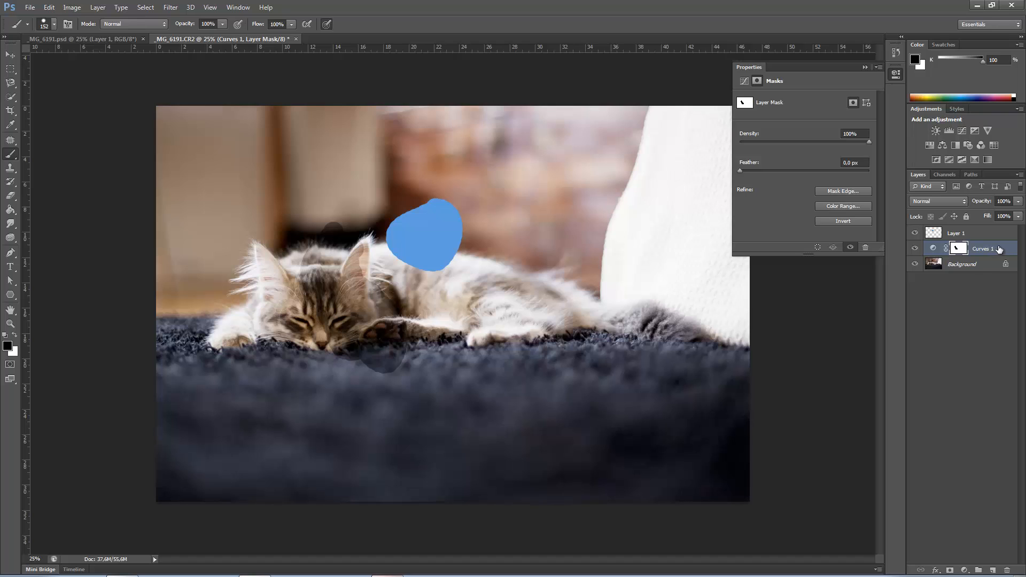
left_click_drag(1004, 250, 1007, 570)
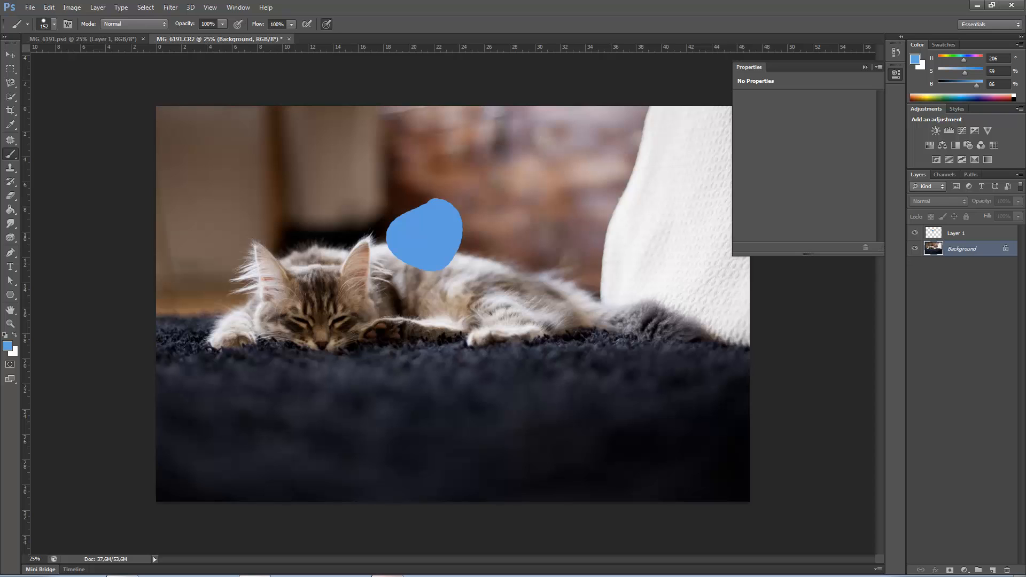
Step: Add a new Curves adjustment layer directly above the Background and lower the curve's upper part to darken the photo
left_click(965, 571)
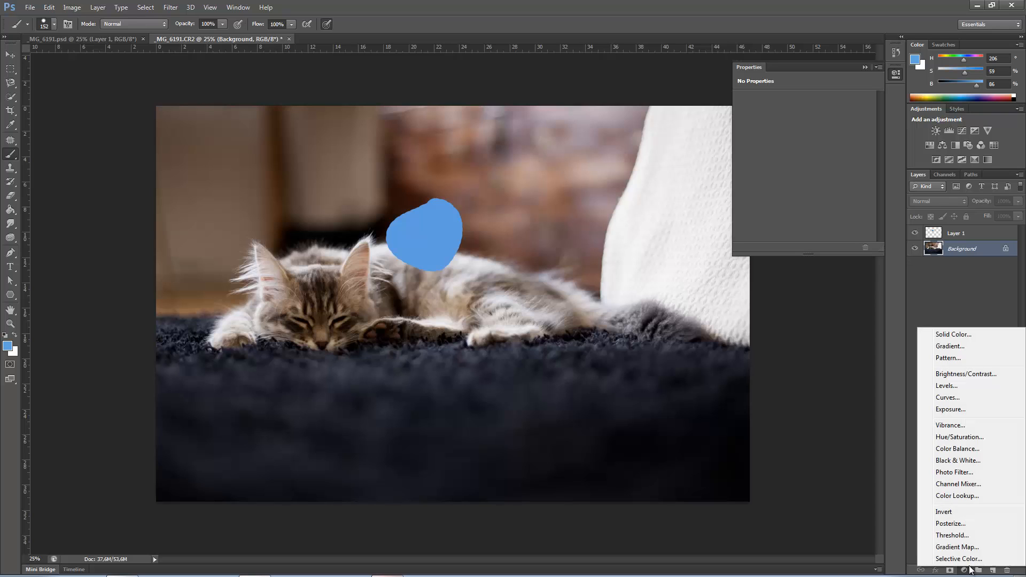
left_click(968, 395)
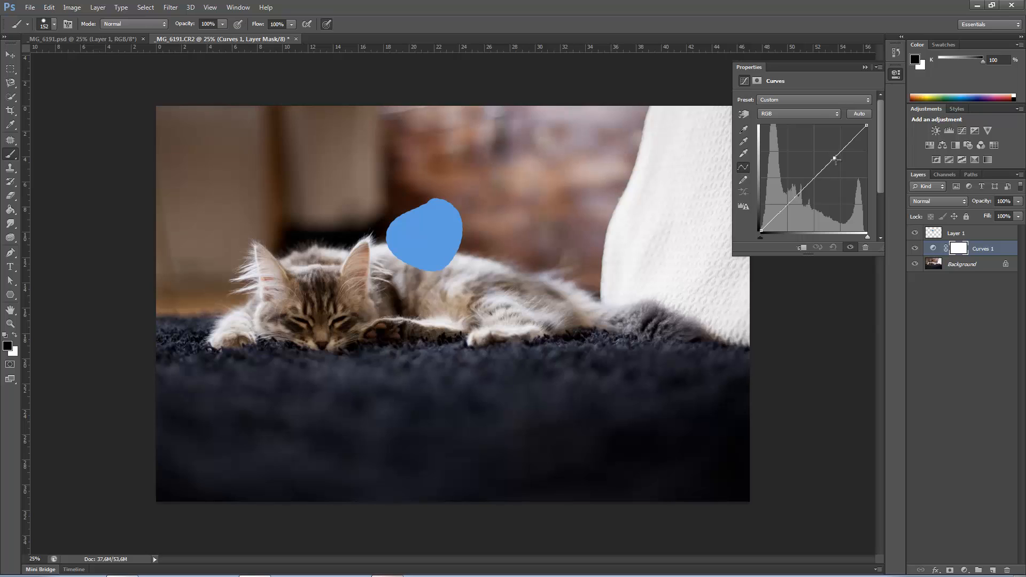
left_click_drag(840, 153, 841, 165)
Step: Add a Hue/Saturation adjustment layer above the Curves layer and set its hue to -40
left_click(965, 570)
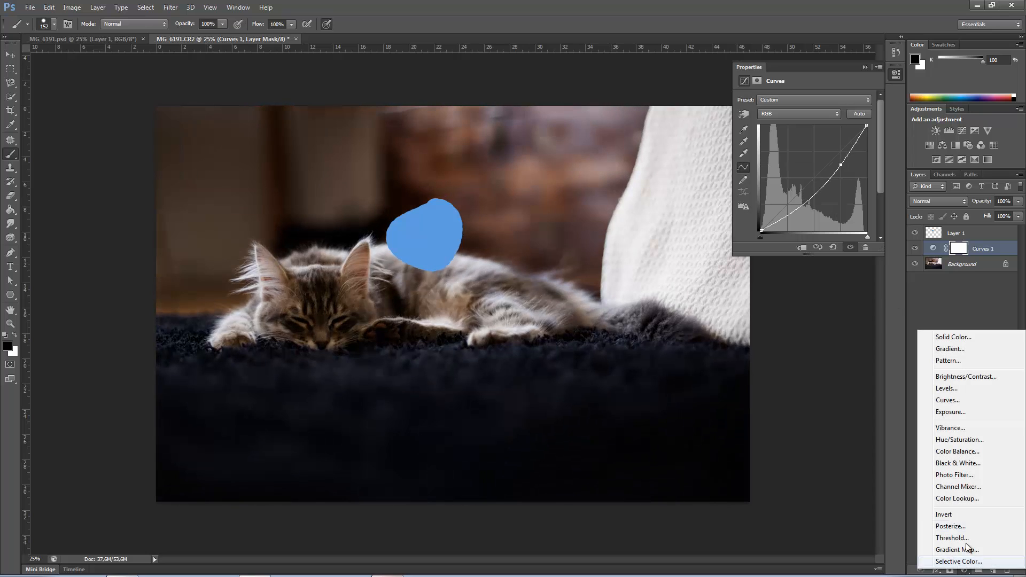
left_click(959, 439)
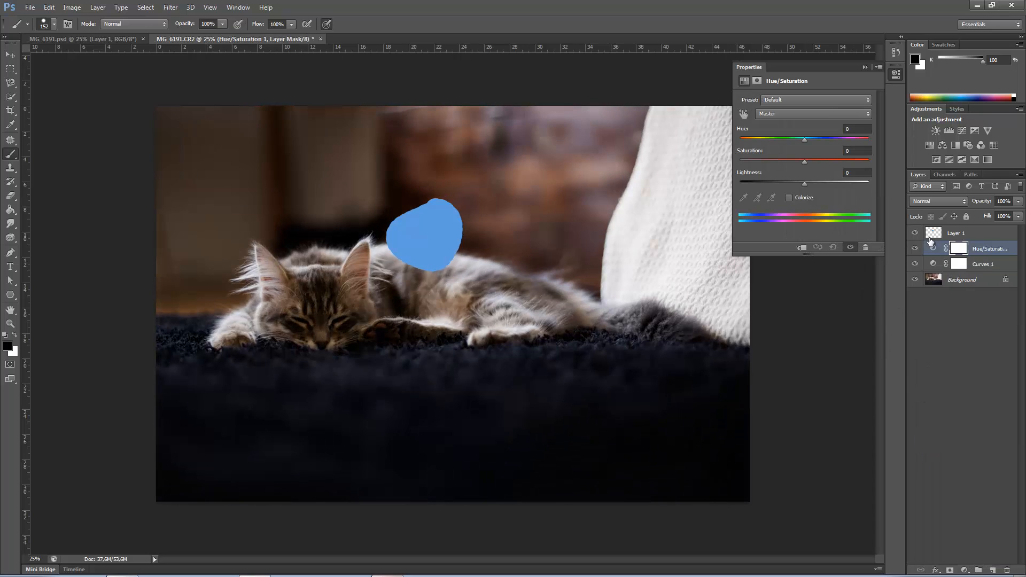
left_click_drag(808, 139, 778, 140)
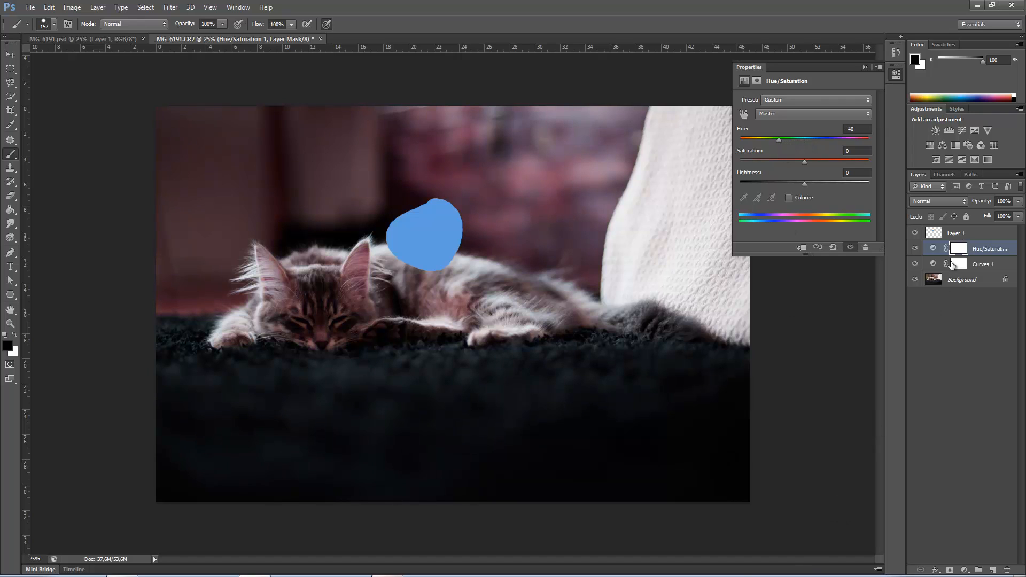
Step: Toggle the Hue/Saturation layer's visibility several times to compare the effect, leaving the layer hidden
left_click(914, 248)
left_click(914, 249)
left_click(914, 249)
left_click(914, 249)
left_click(915, 249)
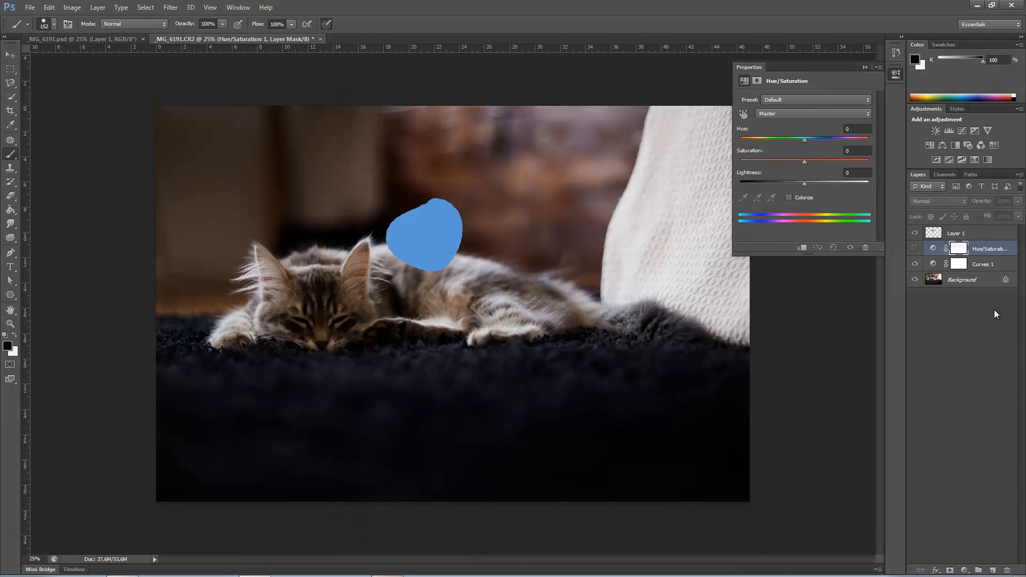
Step: Select the Curves layer together with the Background layer and merge the two
left_click(985, 264)
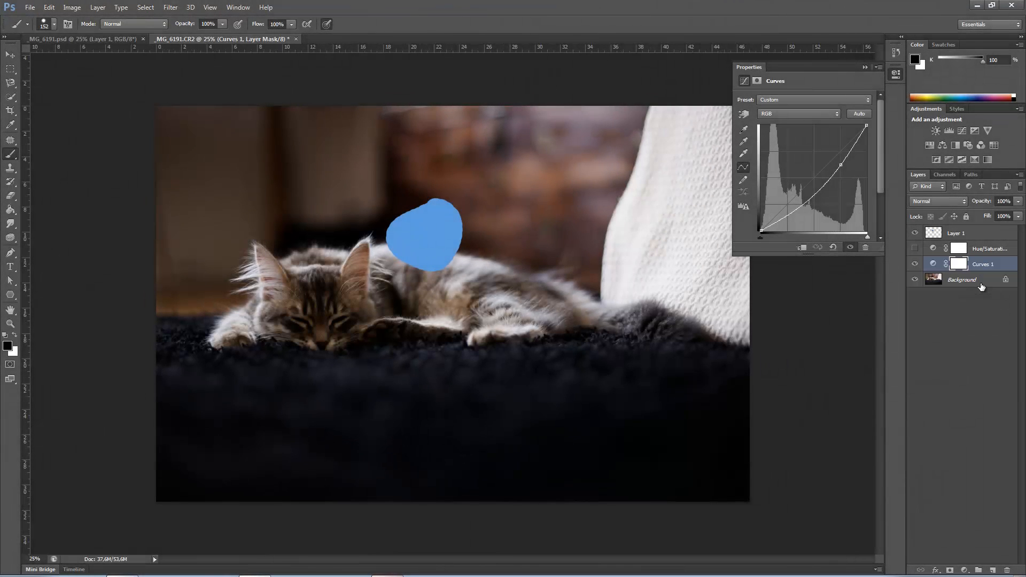
left_click(981, 287)
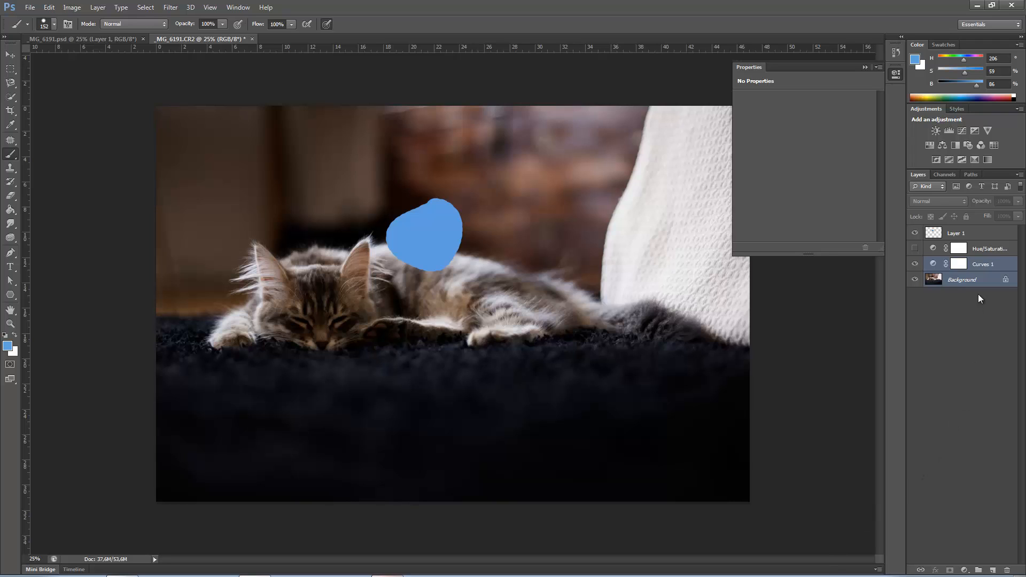
right_click(983, 279)
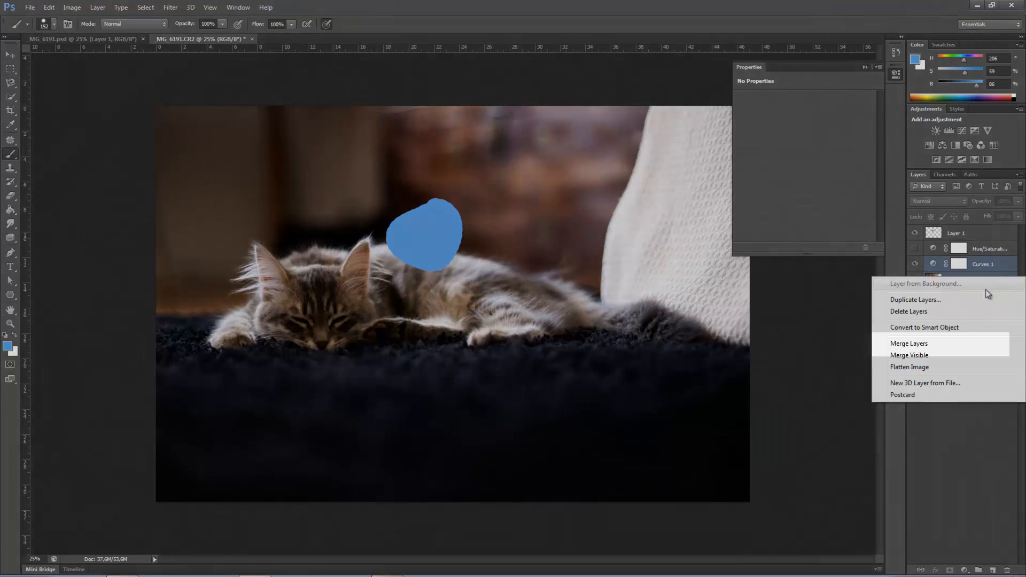
left_click(983, 344)
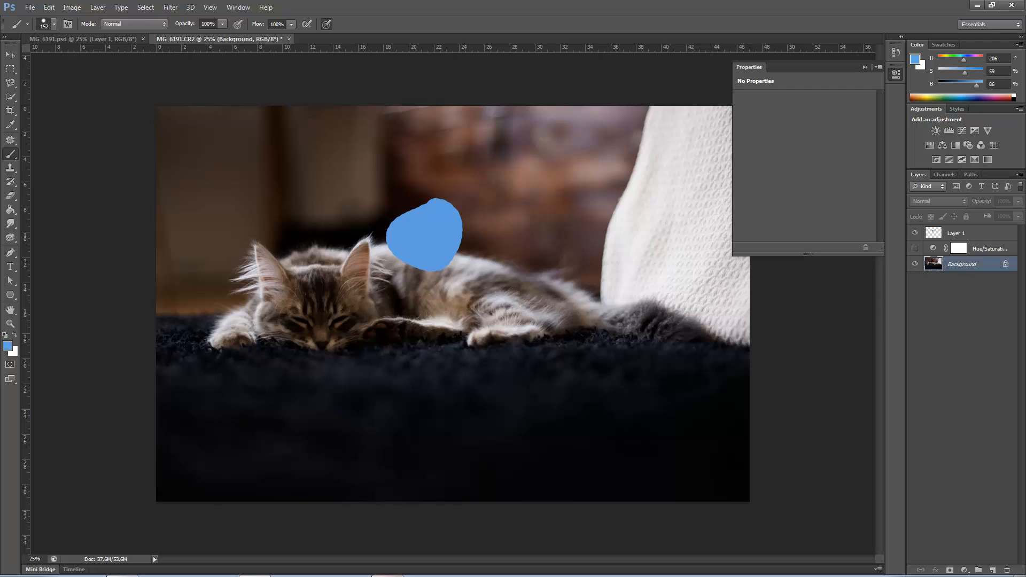
Step: Flatten the image into a single Background layer, discarding the hidden Hue/Saturation layer
right_click(985, 262)
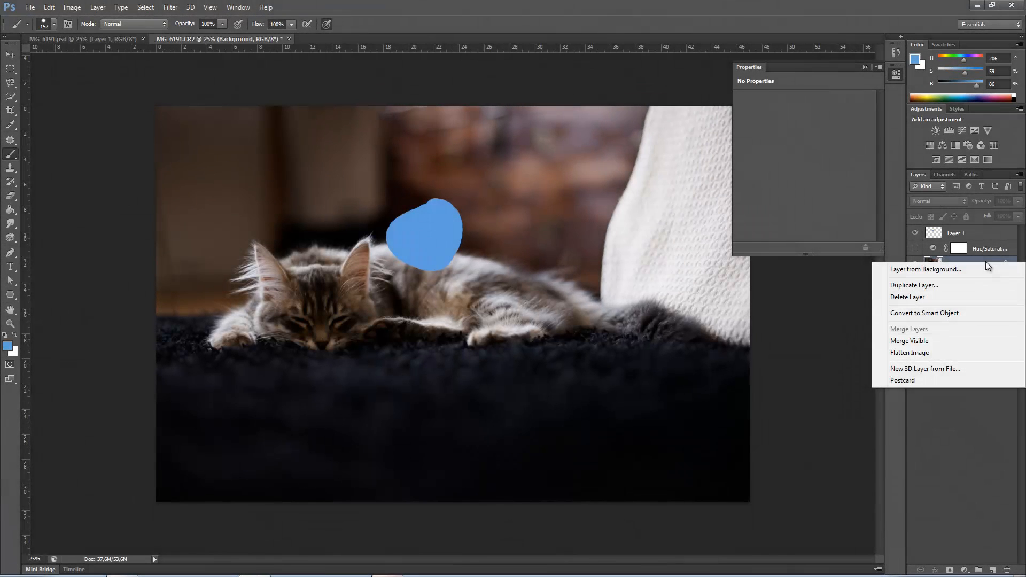
left_click(954, 353)
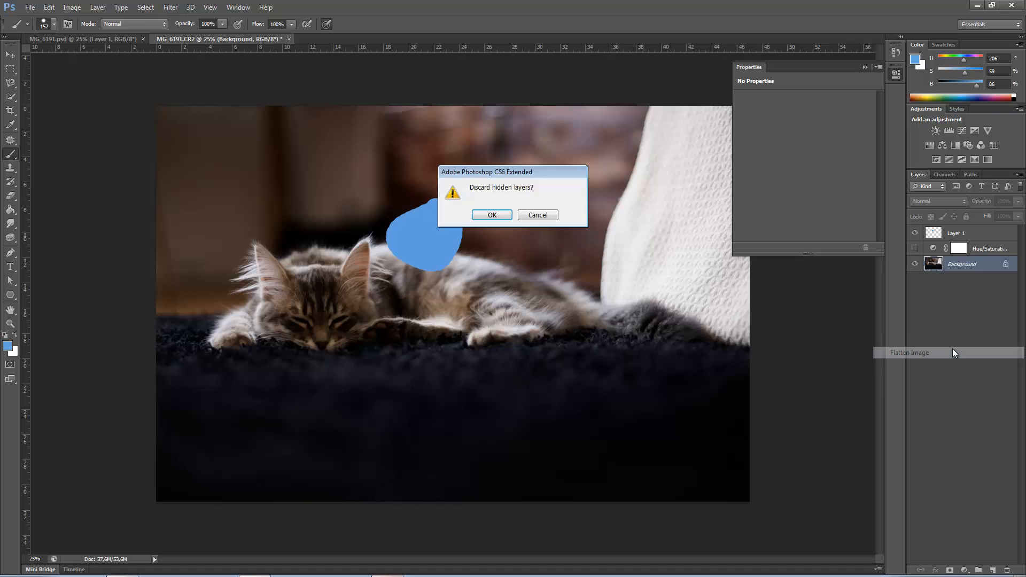
left_click(491, 216)
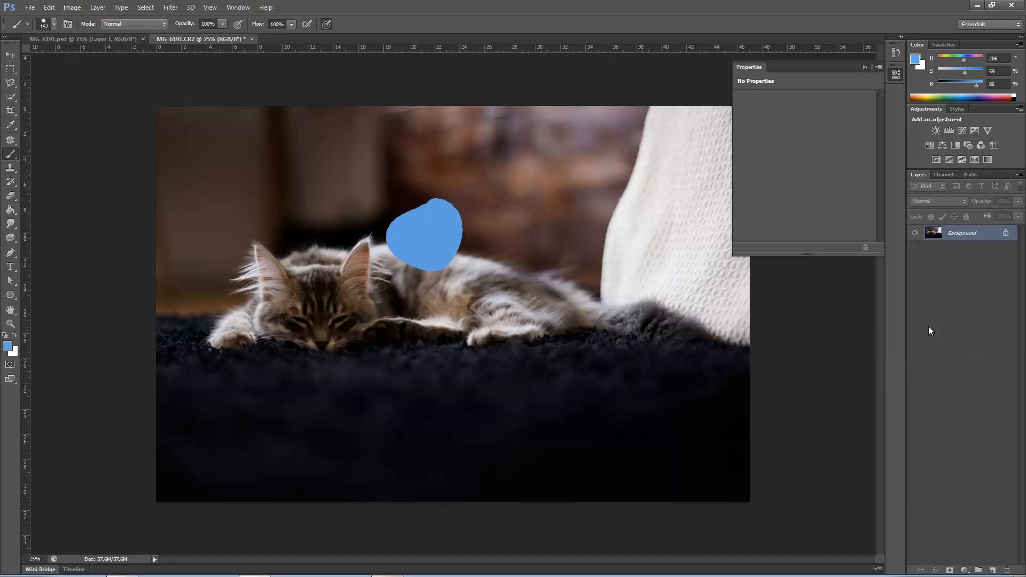
Step: Duplicate the Background layer into a new document
right_click(986, 236)
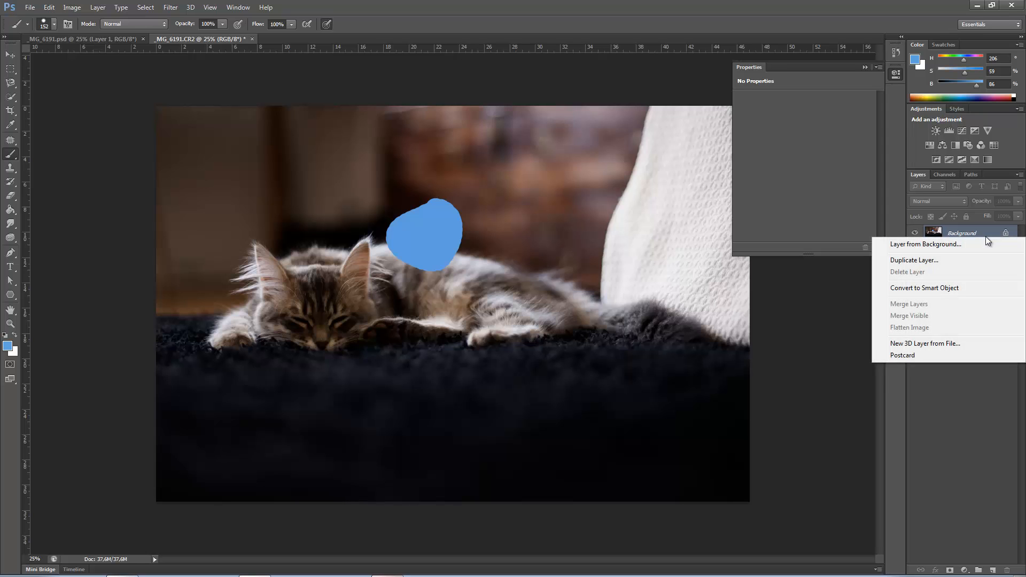
left_click(972, 260)
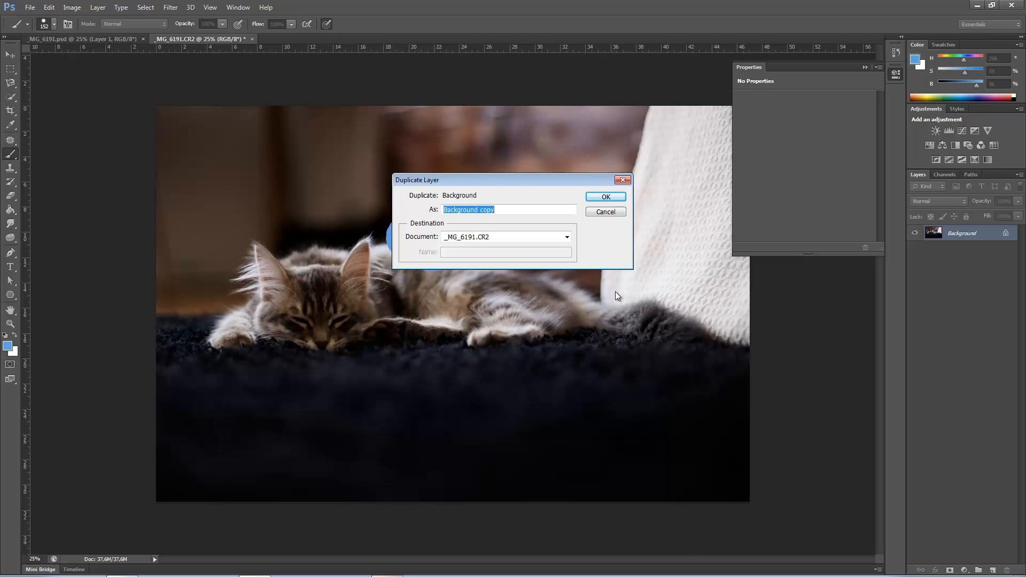
left_click(571, 236)
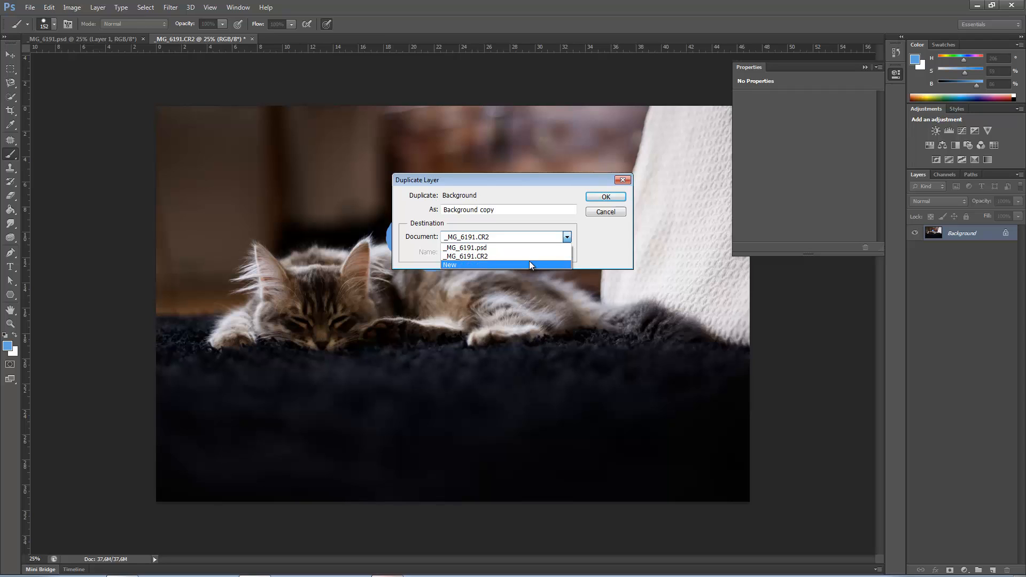
left_click(529, 263)
left_click(605, 198)
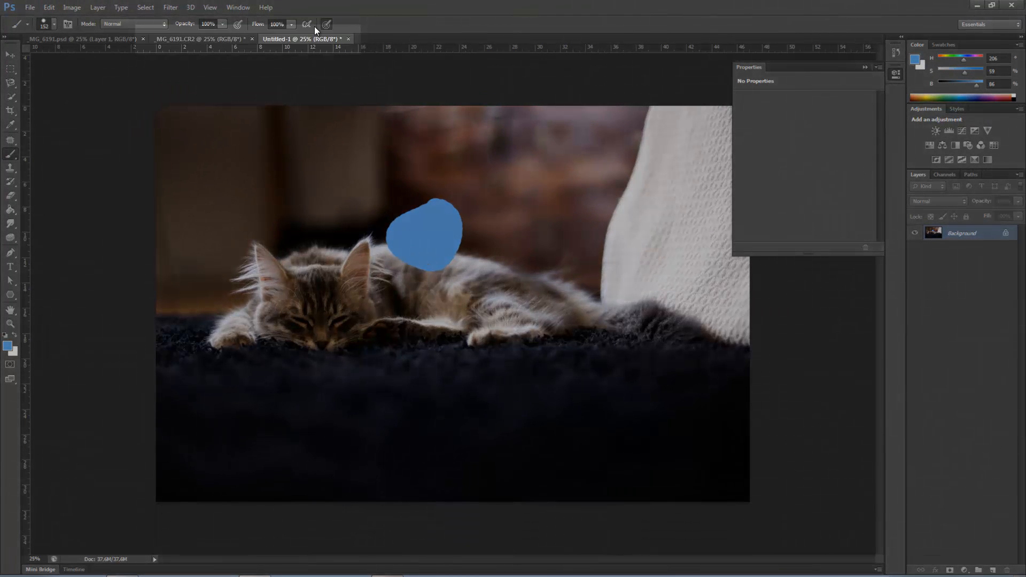
Step: Switch between the Untitled-1 copy and the _MG_6191.CR2 document to compare them, ending on _MG_6191.CR2
left_click(220, 37)
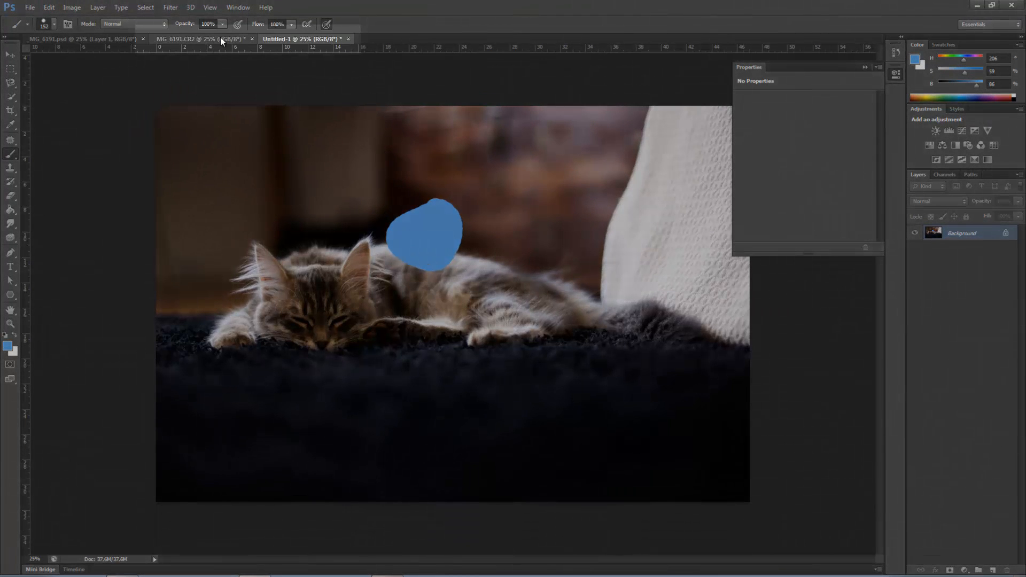
left_click(302, 39)
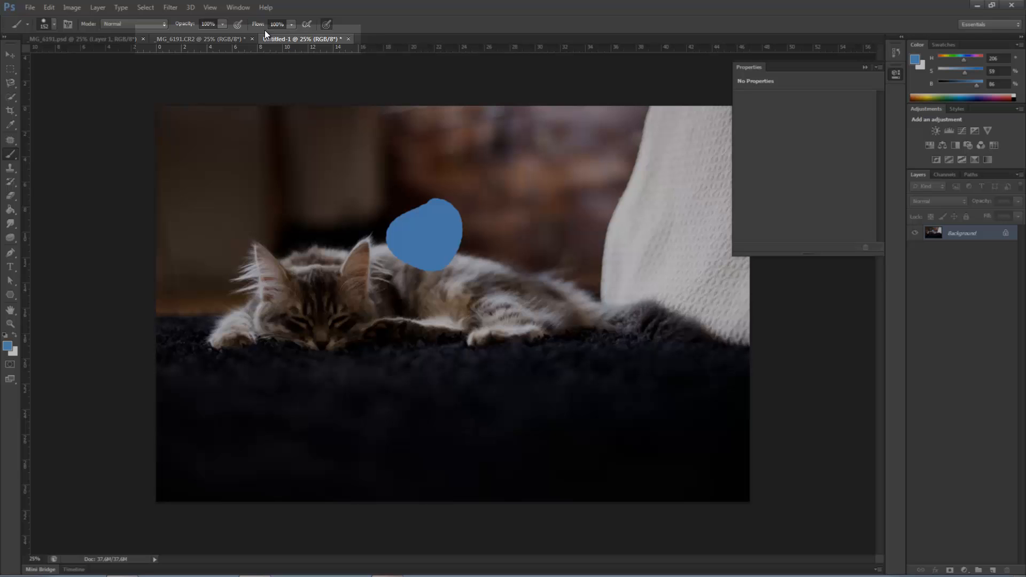
left_click(204, 42)
left_click(317, 42)
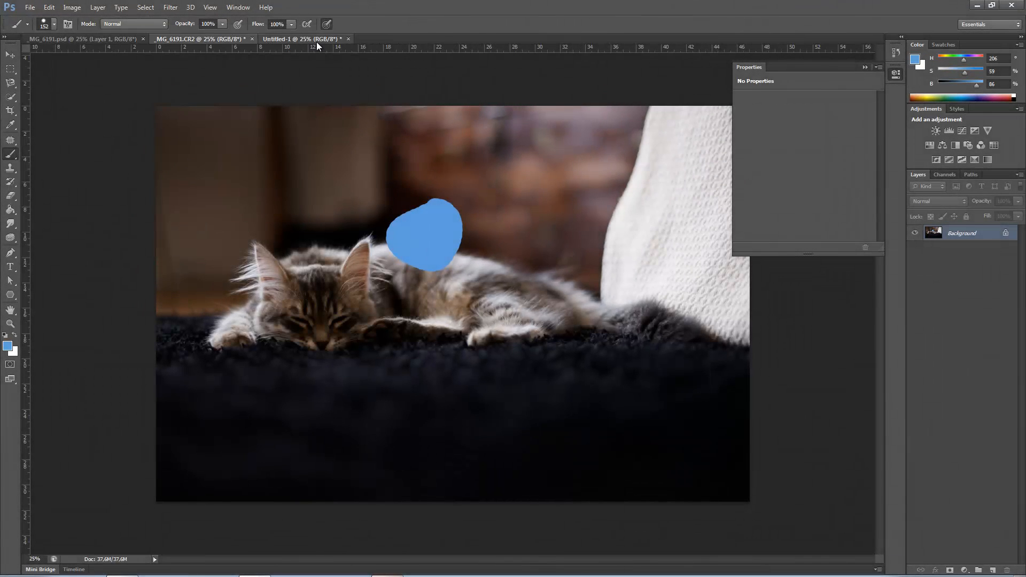
left_click(210, 40)
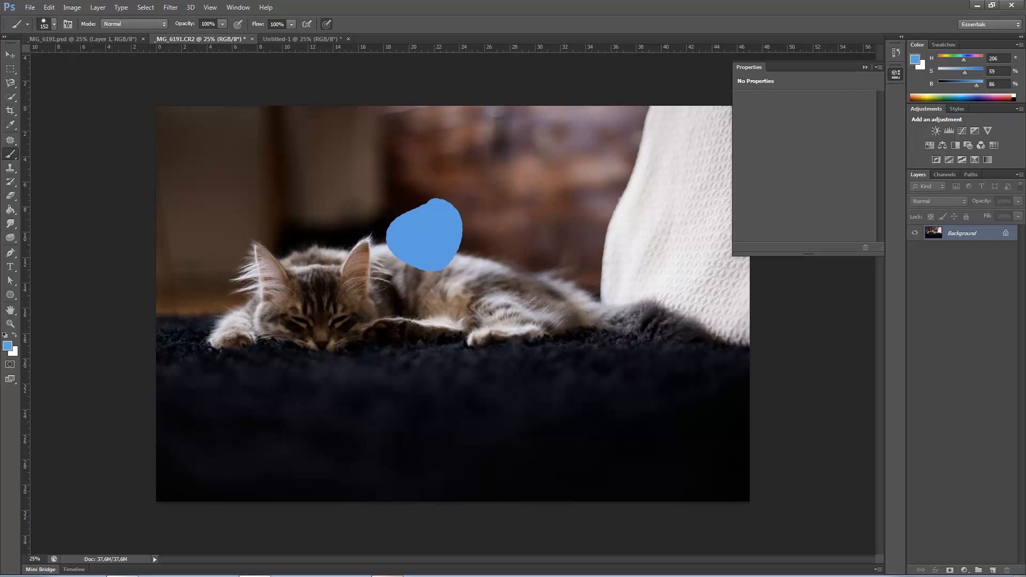
Step: Save the _MG_6191.CR2 image in Photoshop (PSD) format under the file name kissa
left_click(26, 10)
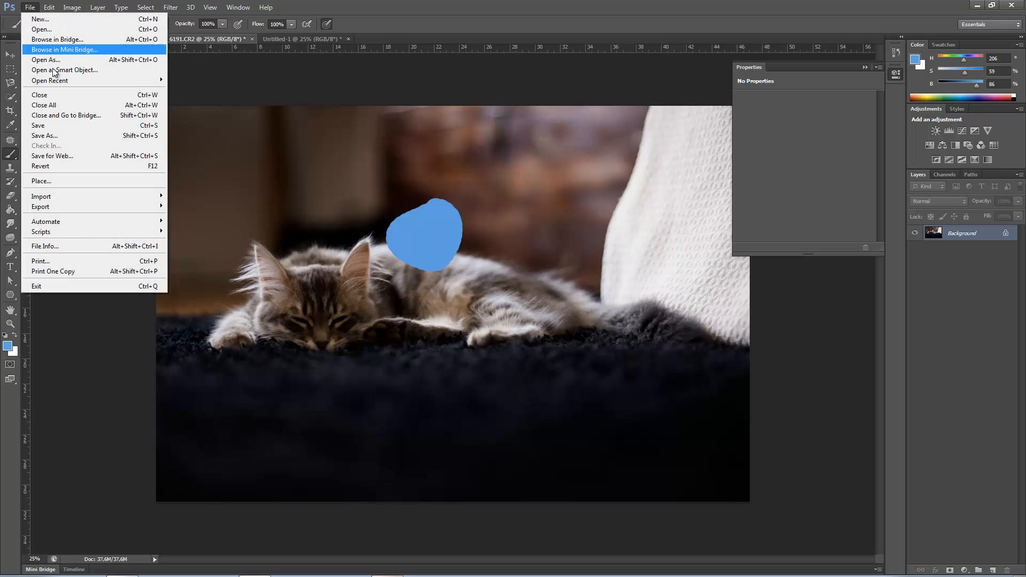
left_click(72, 137)
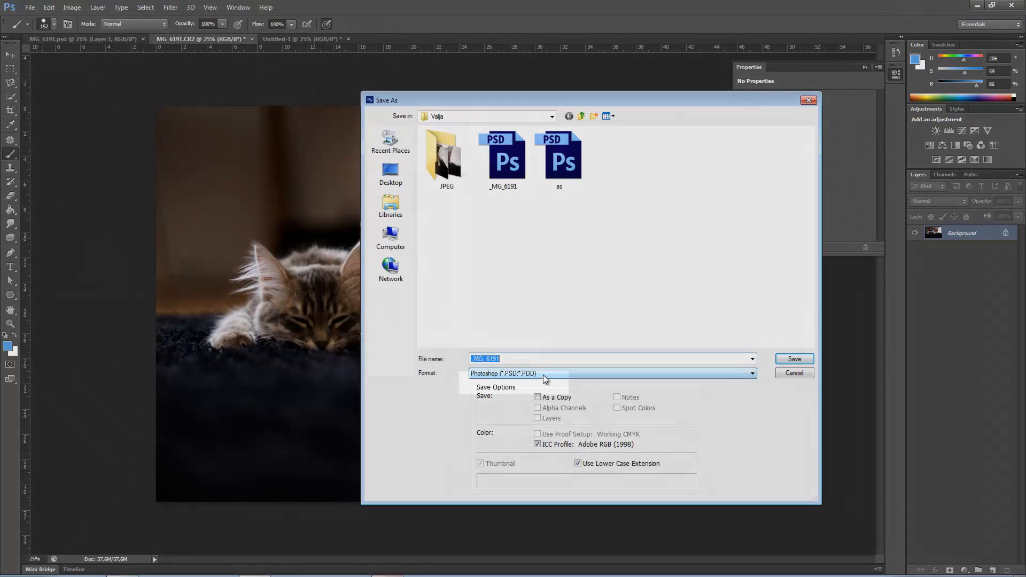
left_click(543, 374)
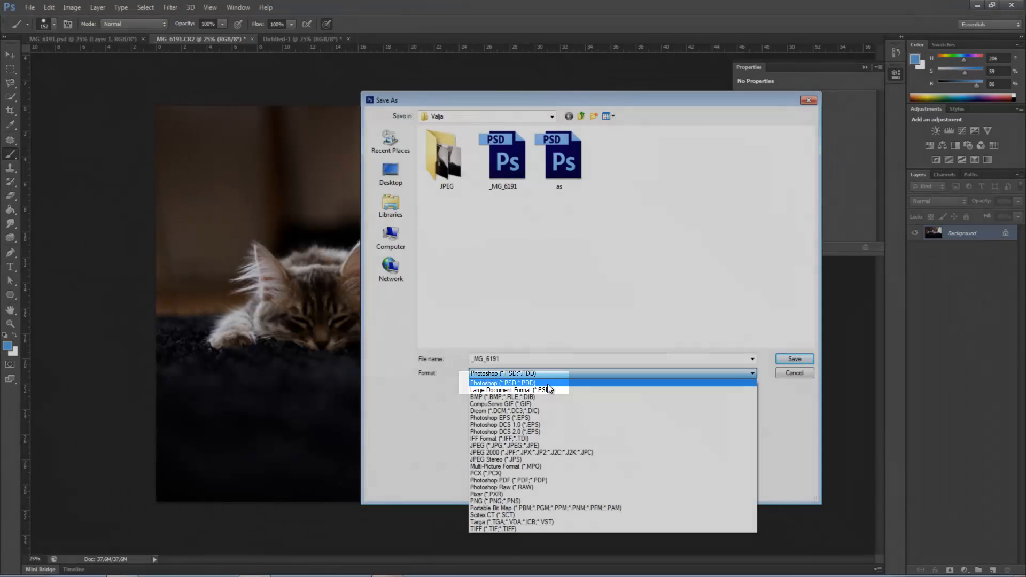
left_click(547, 383)
double_click(541, 359)
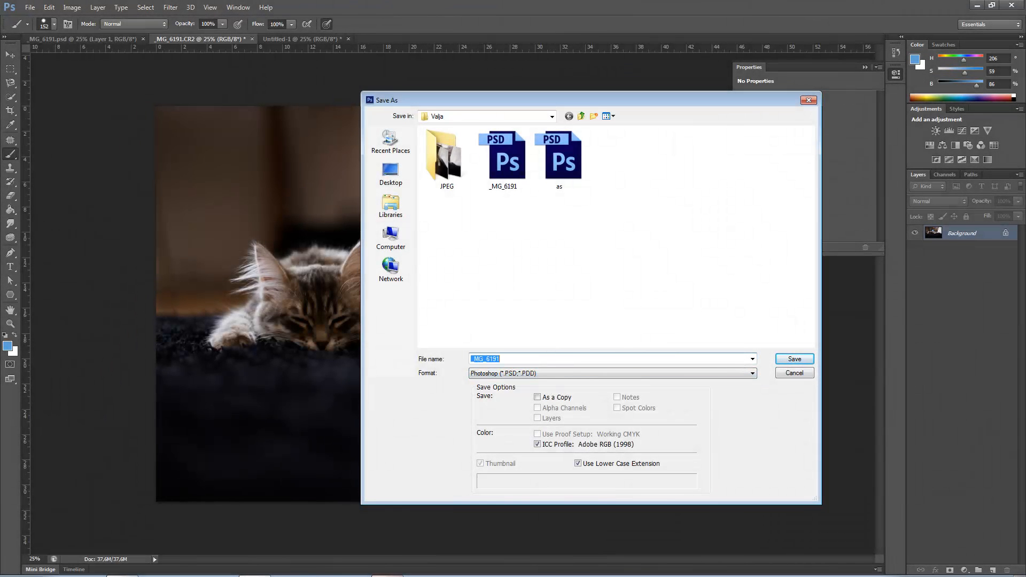
type("kissa")
left_click(796, 359)
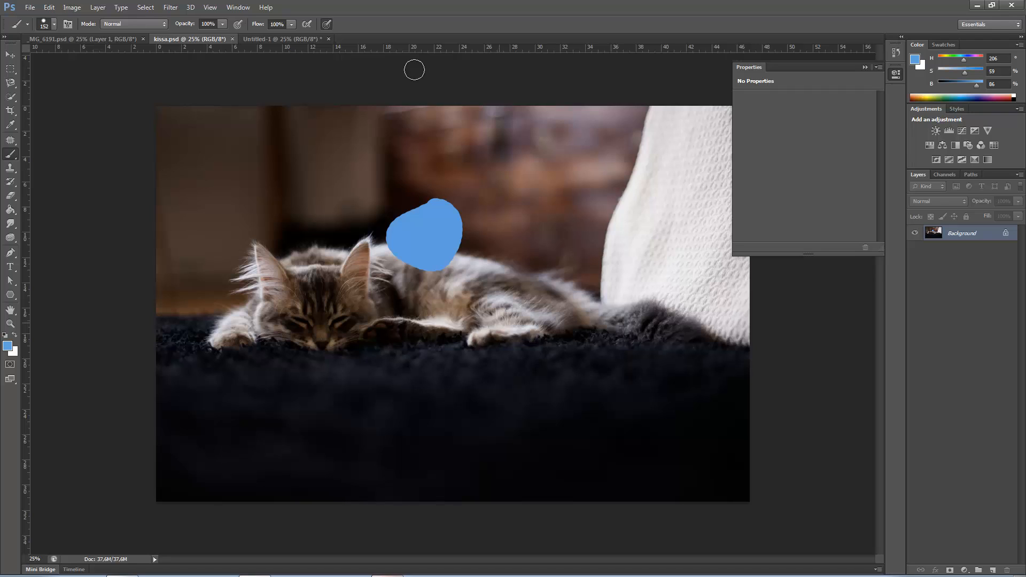
Step: Save the image also as the JPEG file kissa.jpg with Maximum quality 12 and the Baseline ("Standard") format option
left_click(30, 7)
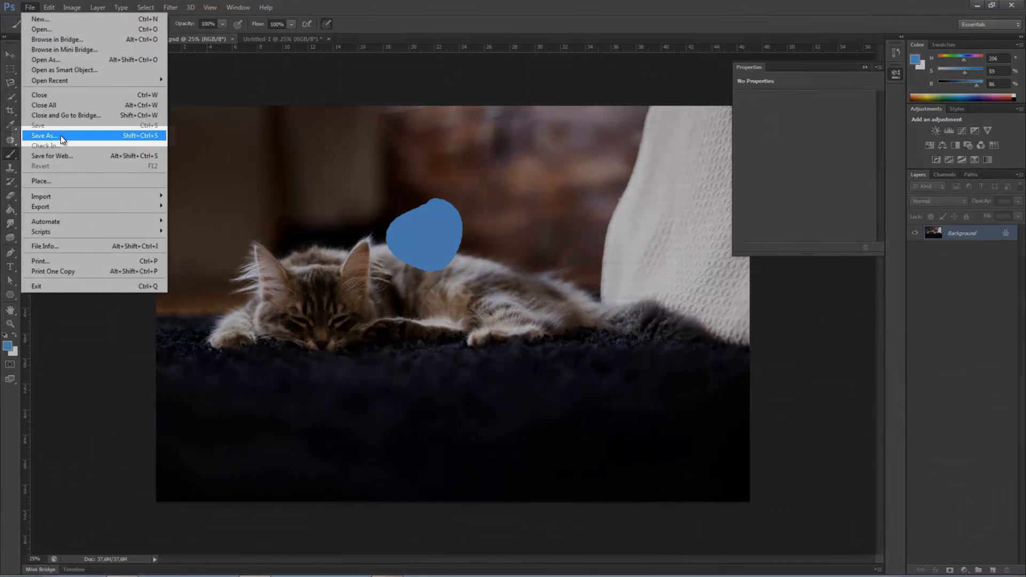
left_click(59, 136)
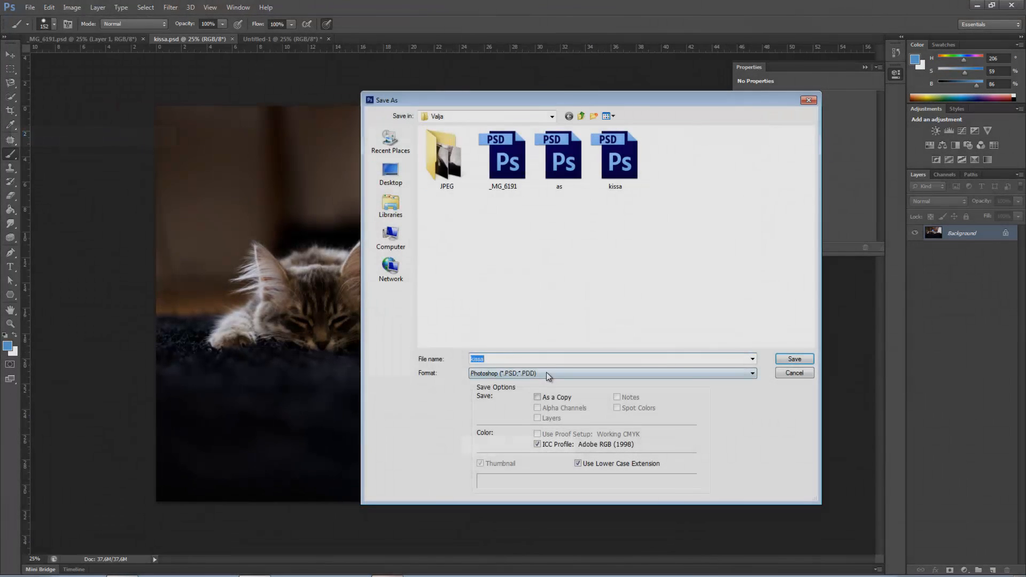
left_click(548, 376)
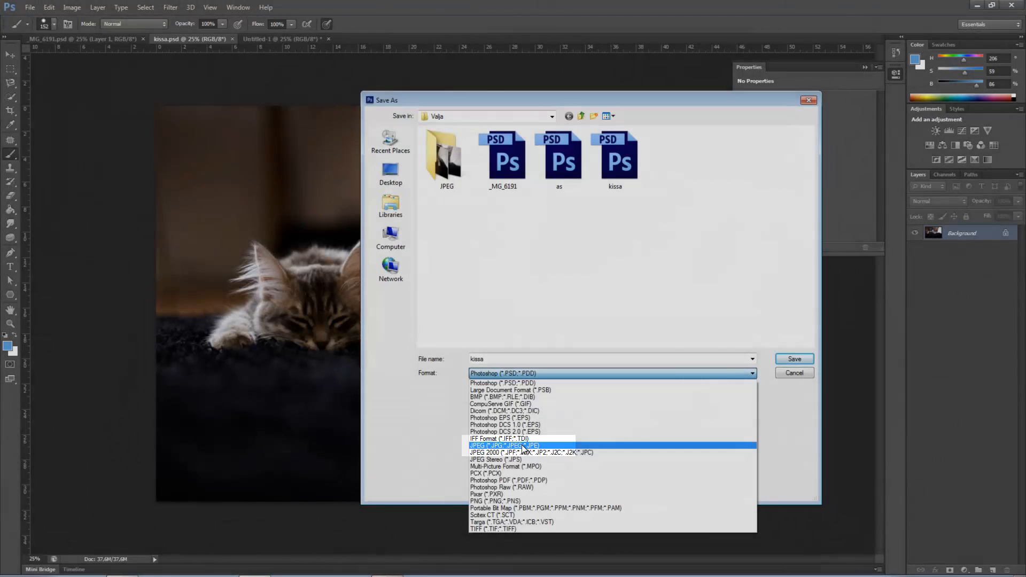
left_click(523, 446)
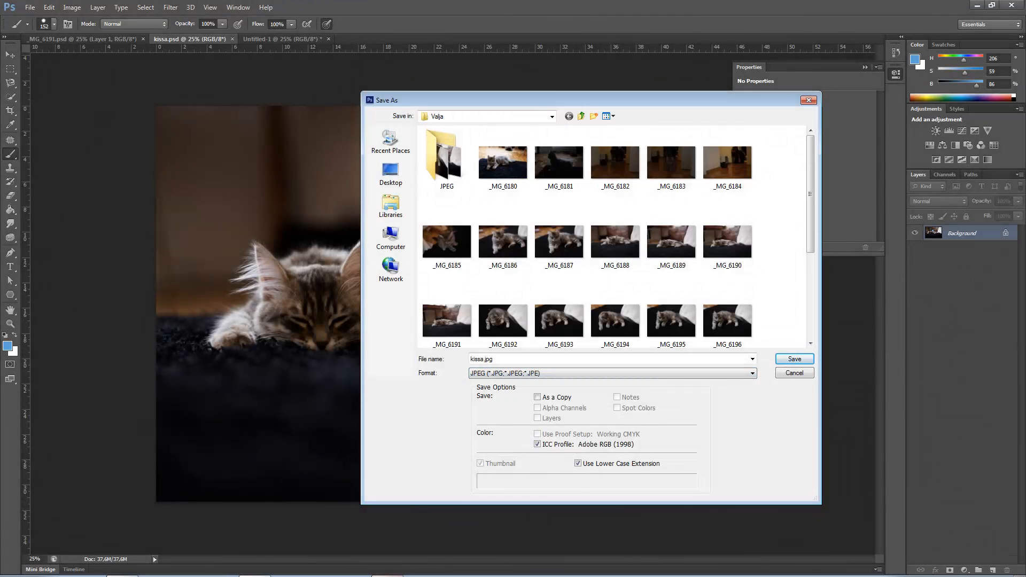
left_click(791, 359)
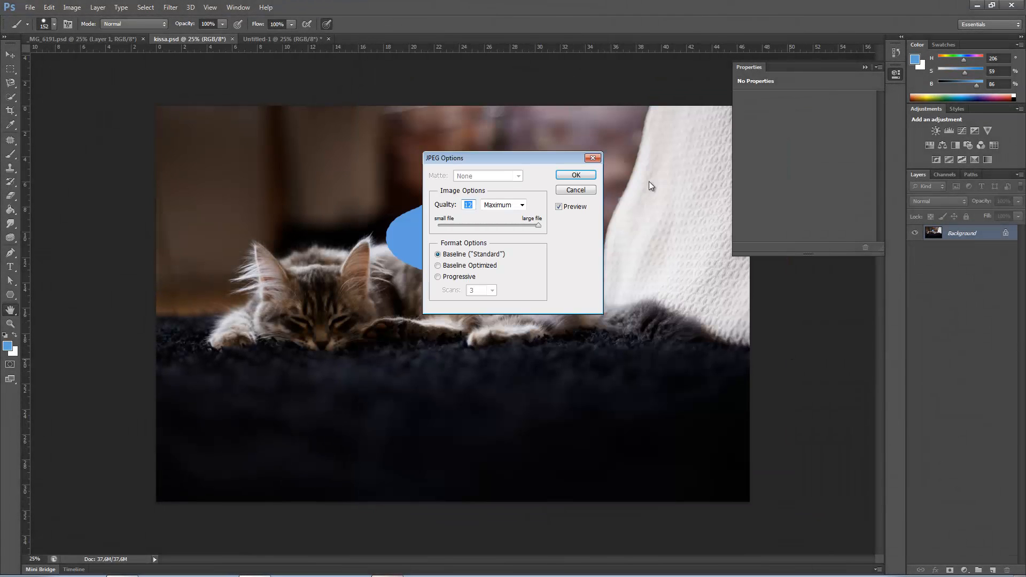
left_click(565, 177)
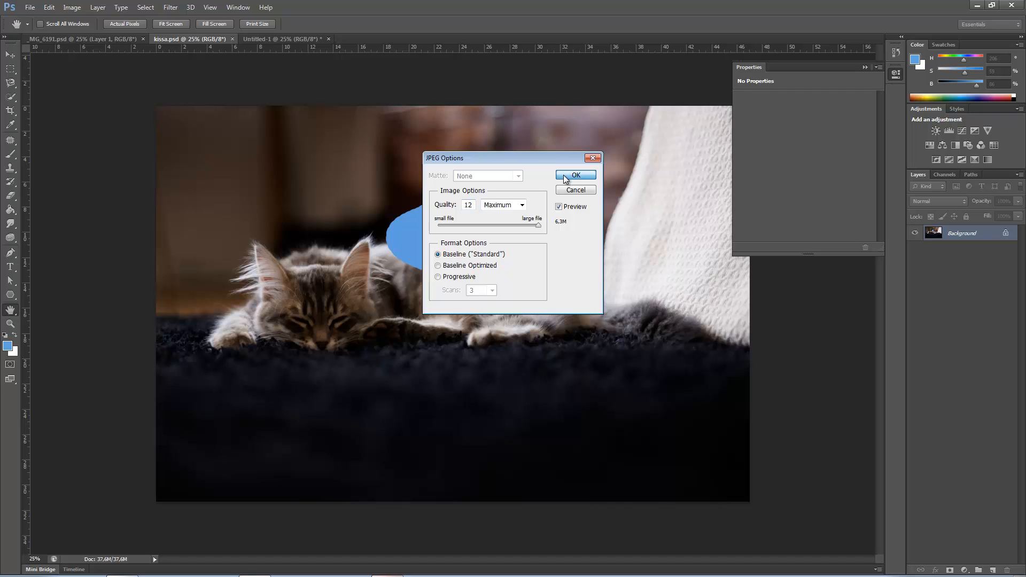
key("b")
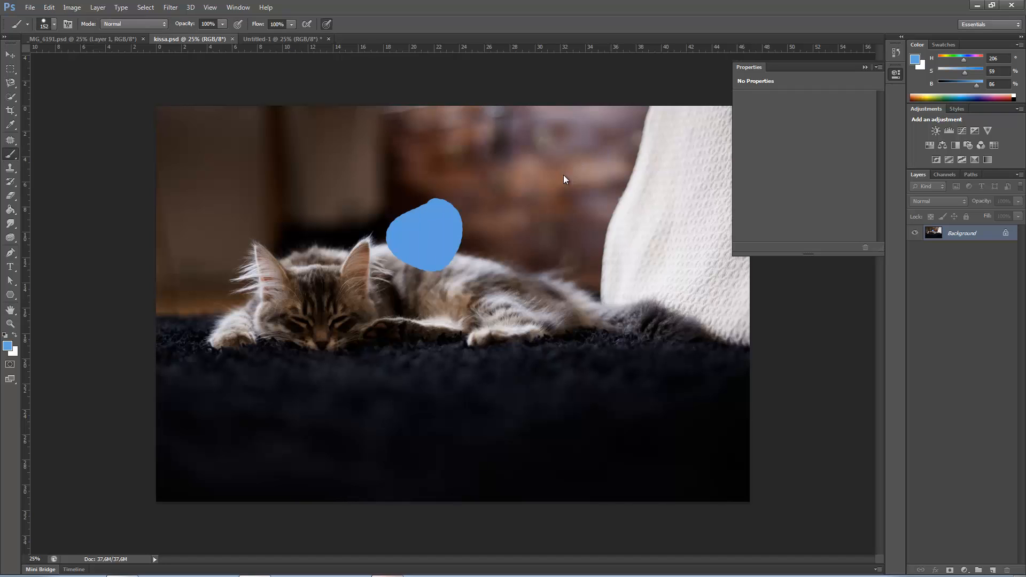